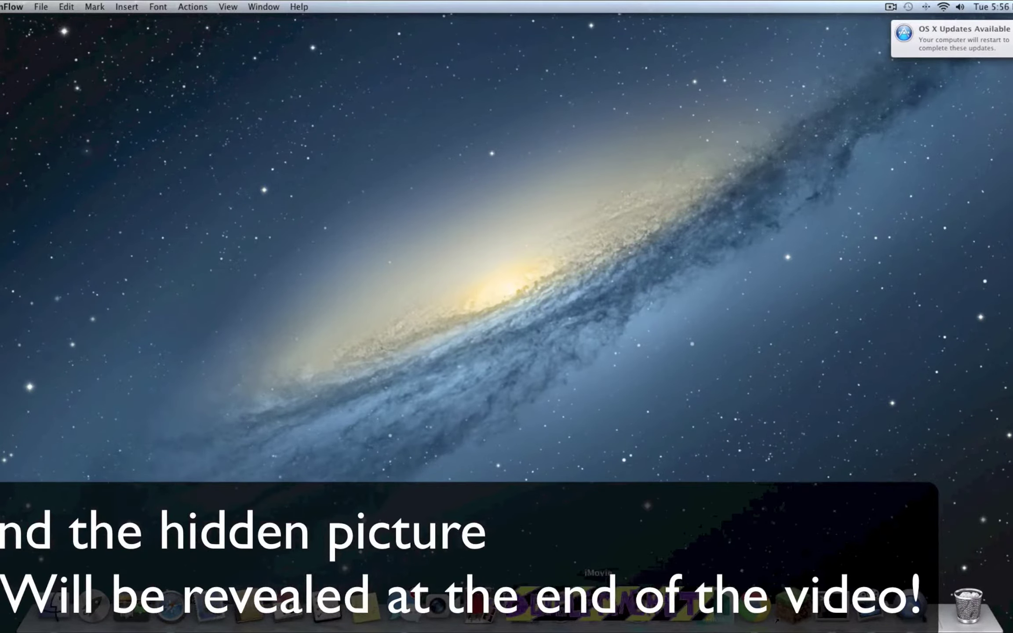
Switch to iMovie from the Dock to show the New Project timeline
{"action": "left_click", "coordinate": [599, 598]}
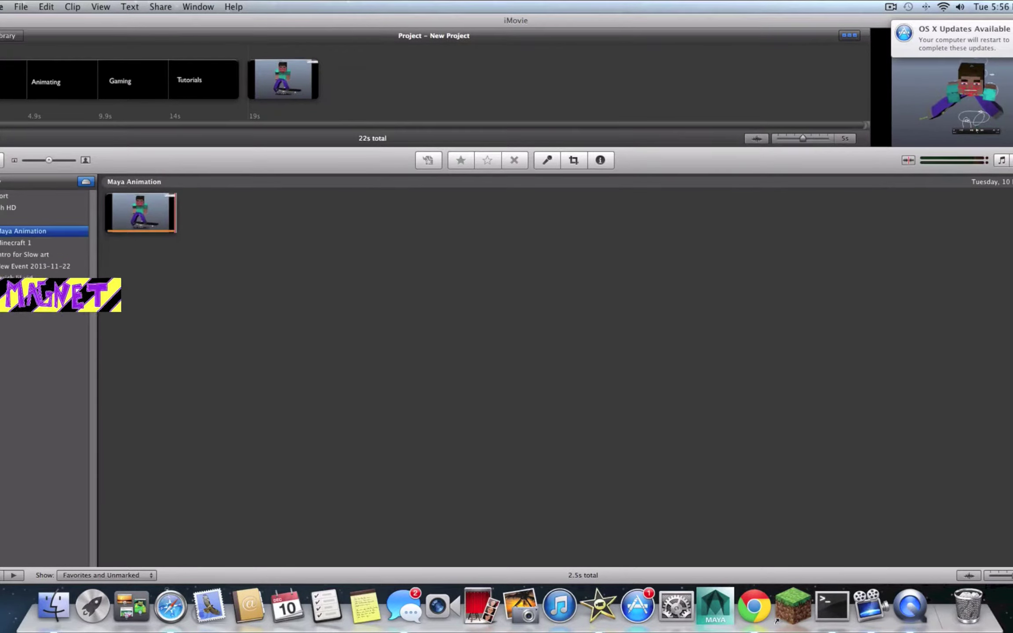
Create a new event named 'New Recording' from the File menu
{"action": "left_click", "coordinate": [21, 7]}
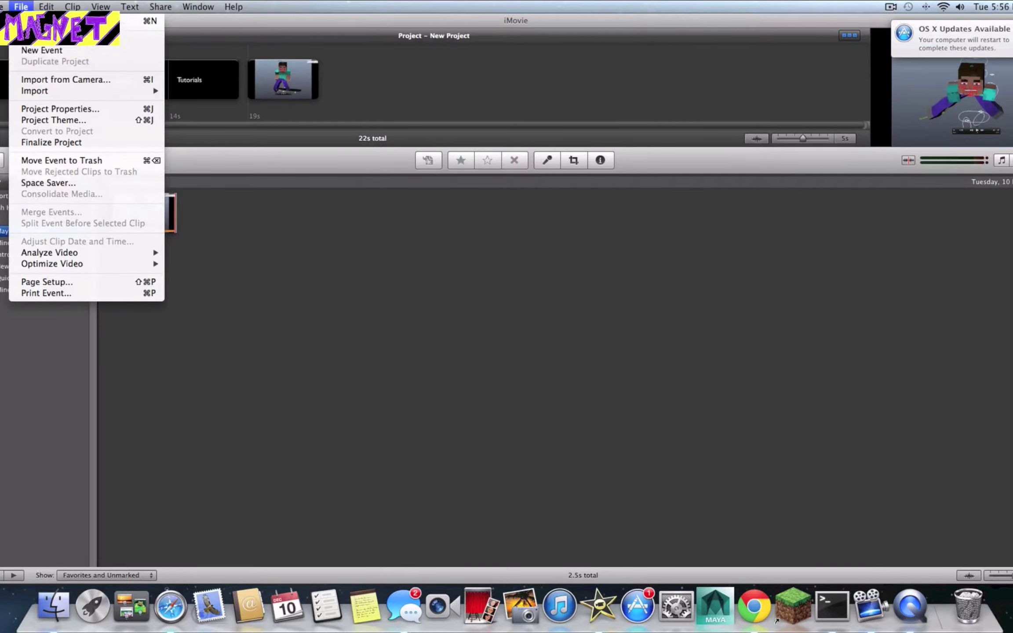
{"action": "key", "text": "Escape"}
{"action": "left_click", "coordinate": [21, 7]}
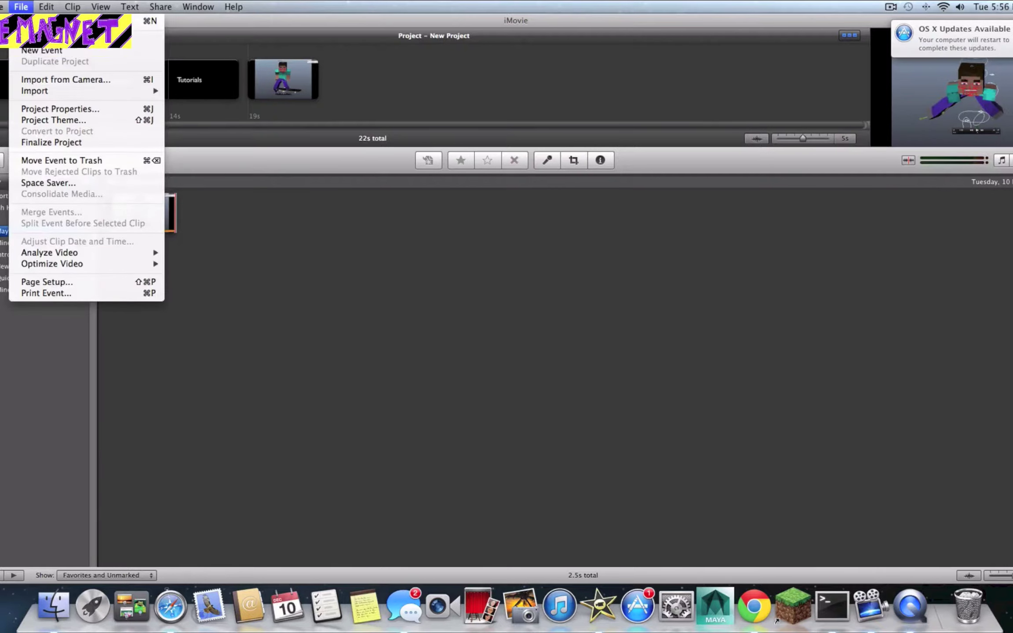
{"action": "left_click", "coordinate": [79, 50]}
{"action": "type", "text": "ew Recording"}
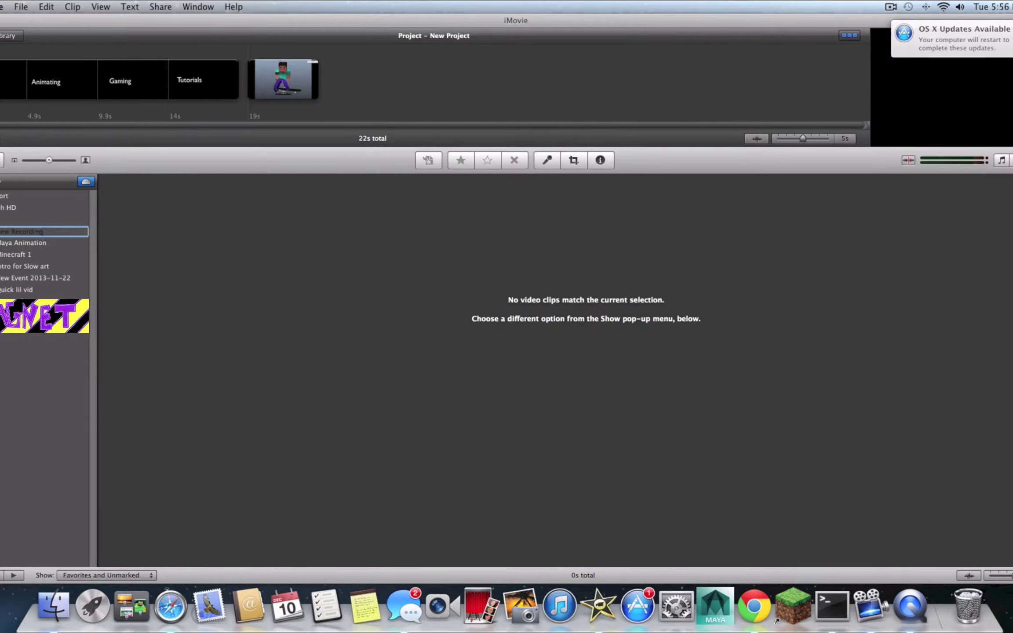
{"action": "key", "text": "Return"}
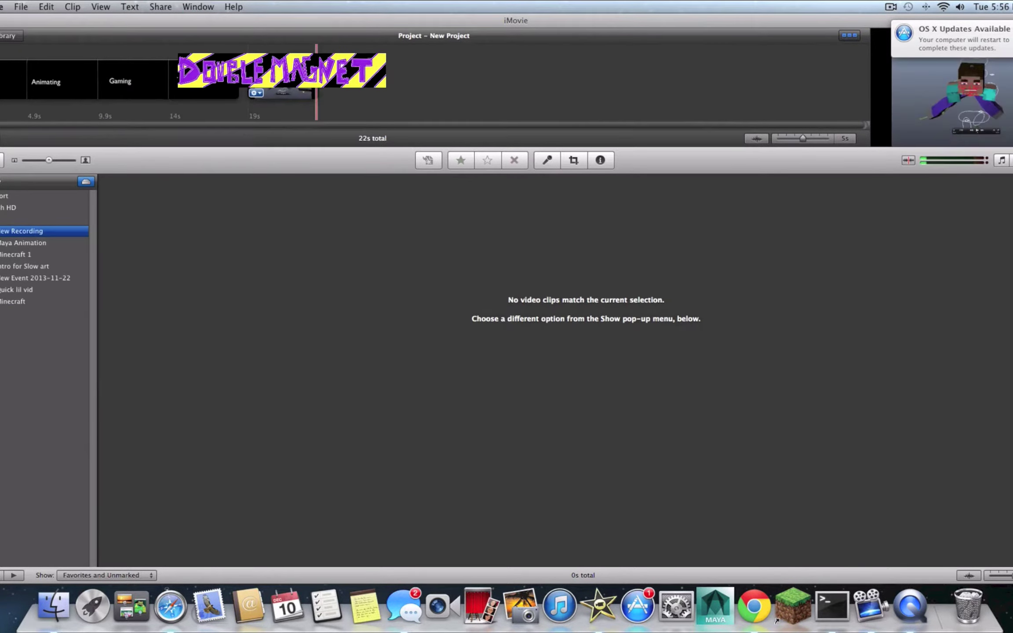
Select and deselect clips in the project timeline, including the clip at 19s
{"action": "left_click", "coordinate": [281, 80]}
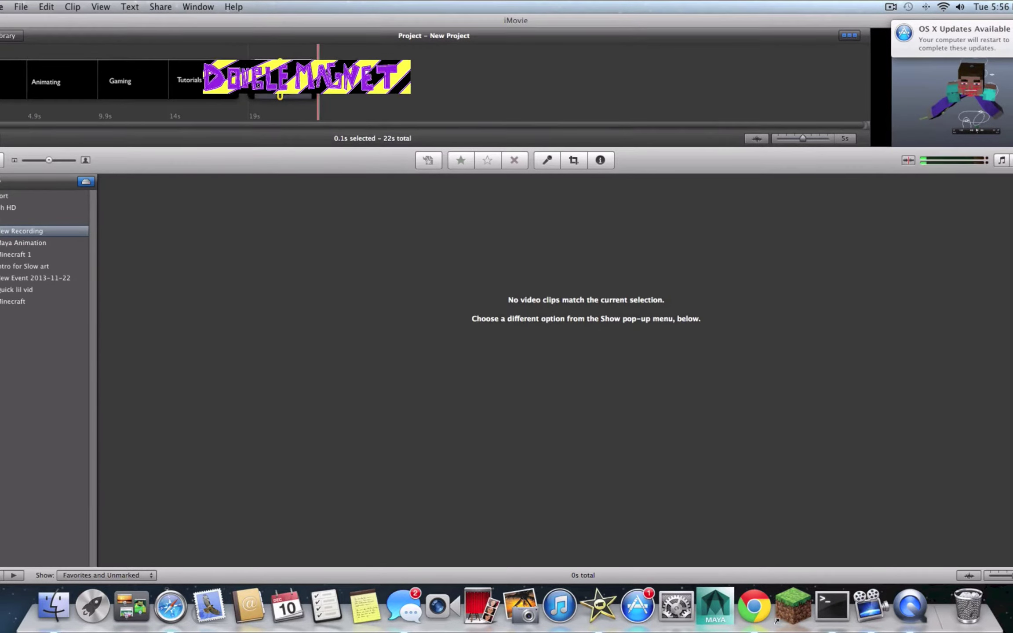
{"action": "left_click", "coordinate": [319, 87]}
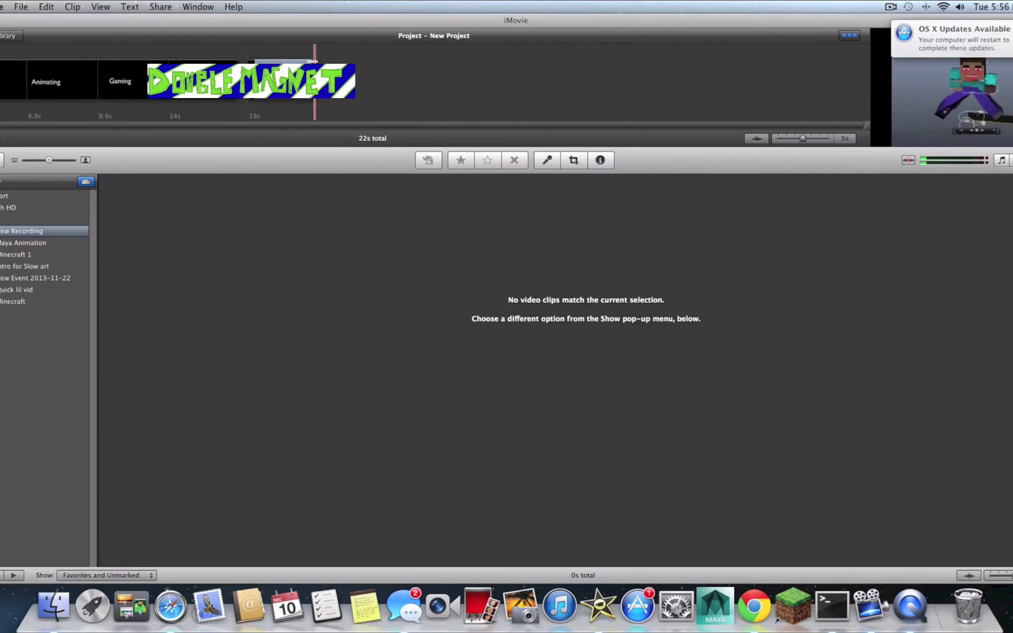
{"action": "left_click", "coordinate": [313, 83]}
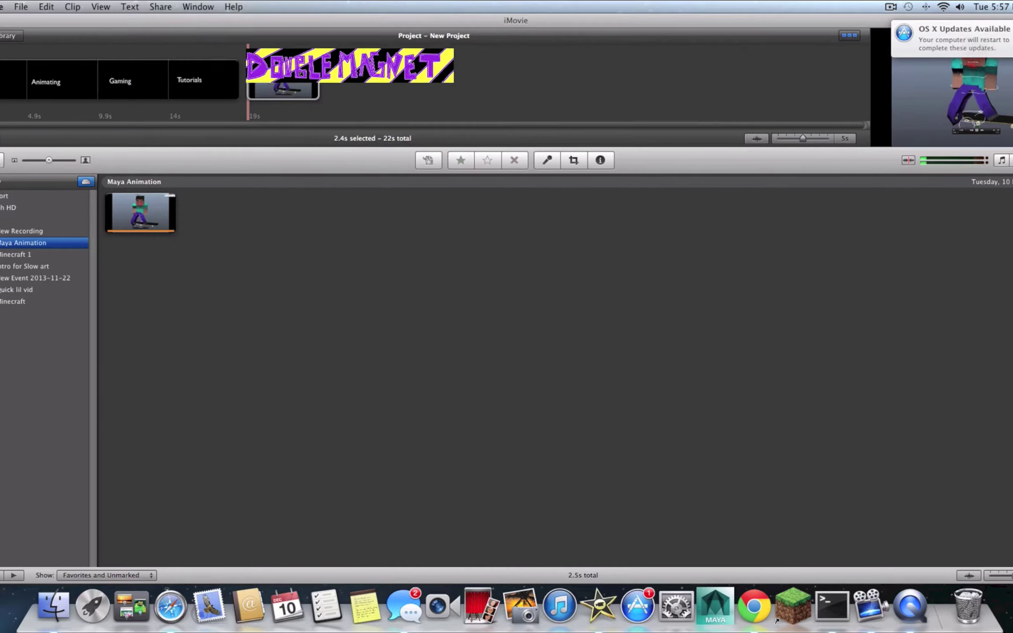
{"action": "left_click", "coordinate": [318, 87]}
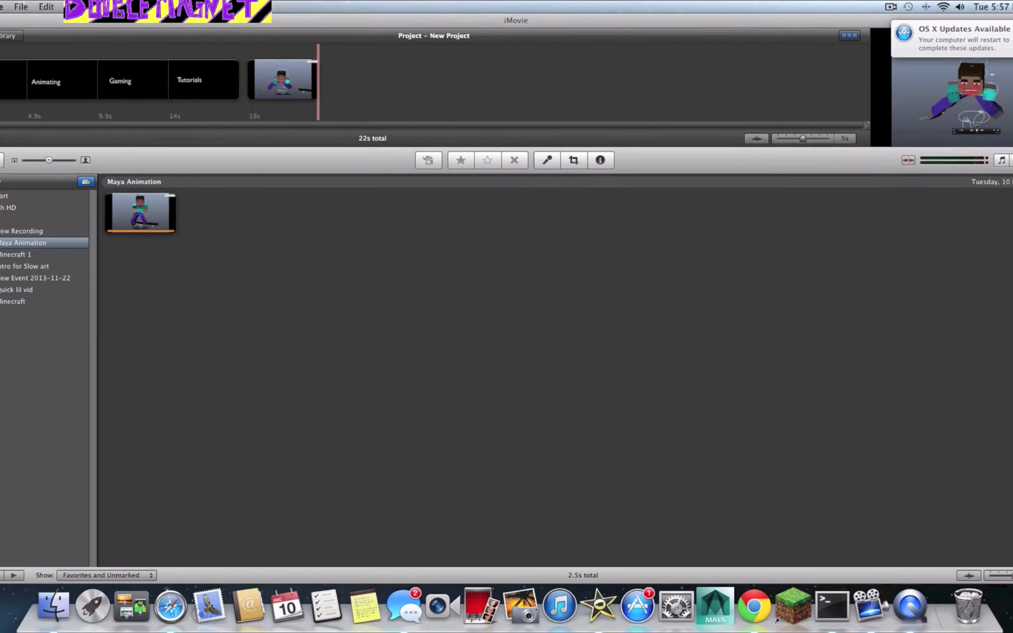
Start a QuickTime export and set video compression to H.264, Best quality, multi-pass
{"action": "left_click", "coordinate": [160, 7]}
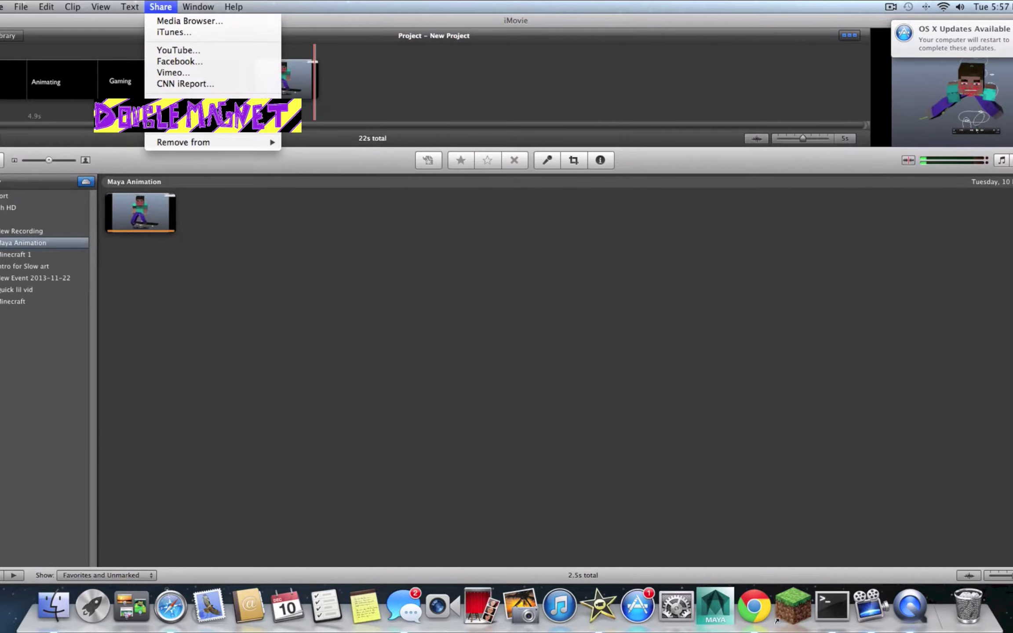
{"action": "left_click", "coordinate": [190, 112]}
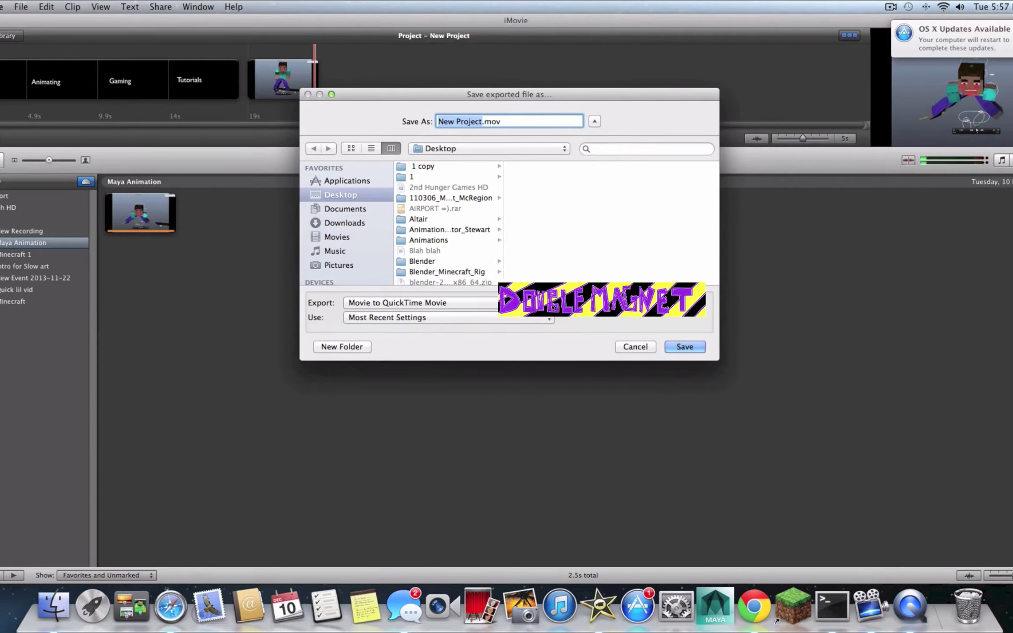
{"action": "left_click", "coordinate": [586, 303]}
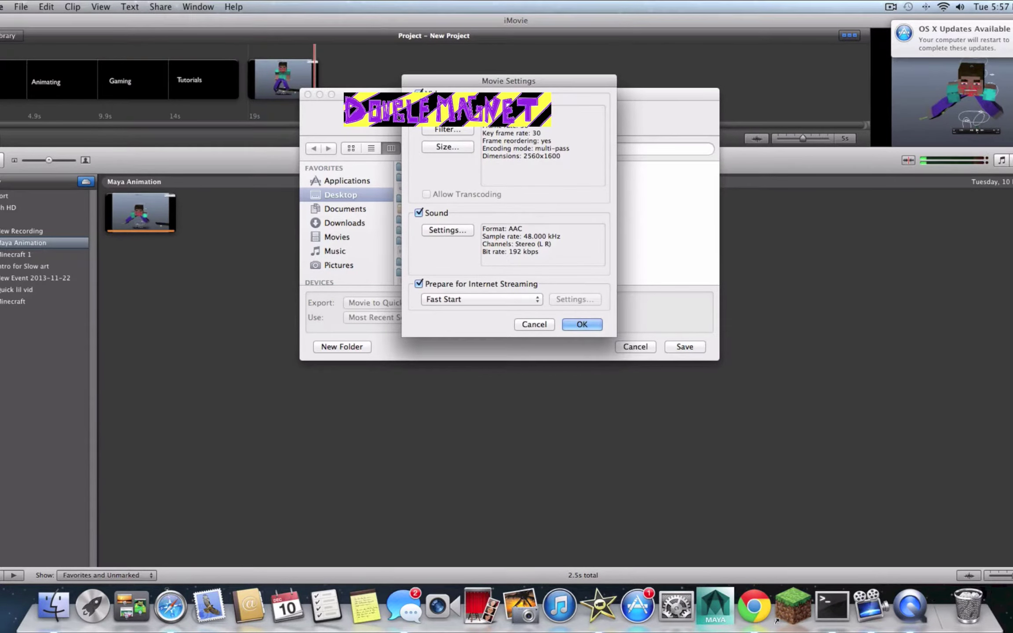
{"action": "left_click", "coordinate": [448, 110]}
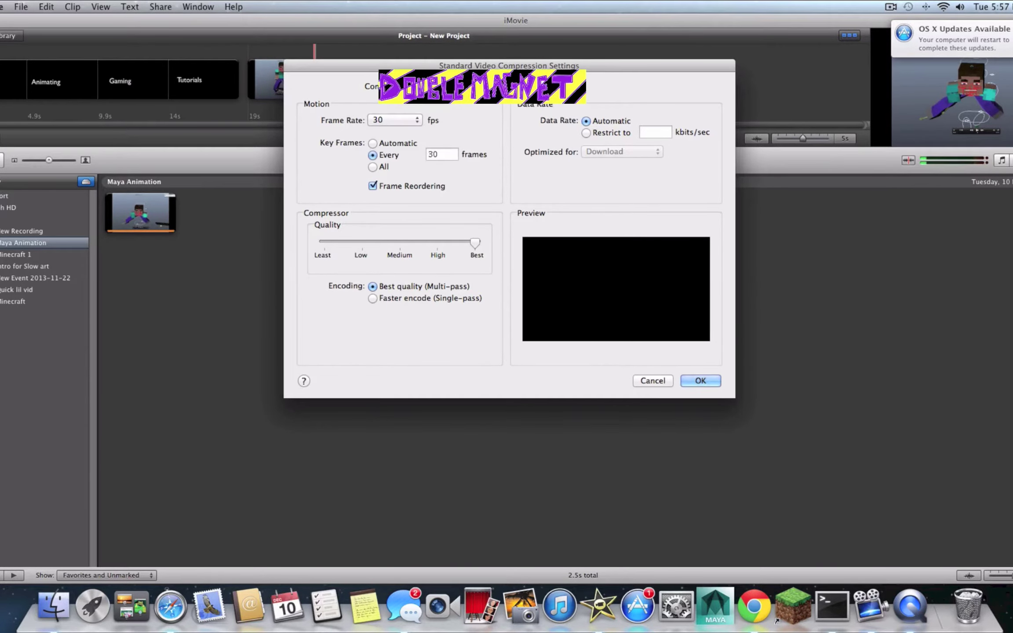
{"action": "left_click", "coordinate": [509, 85]}
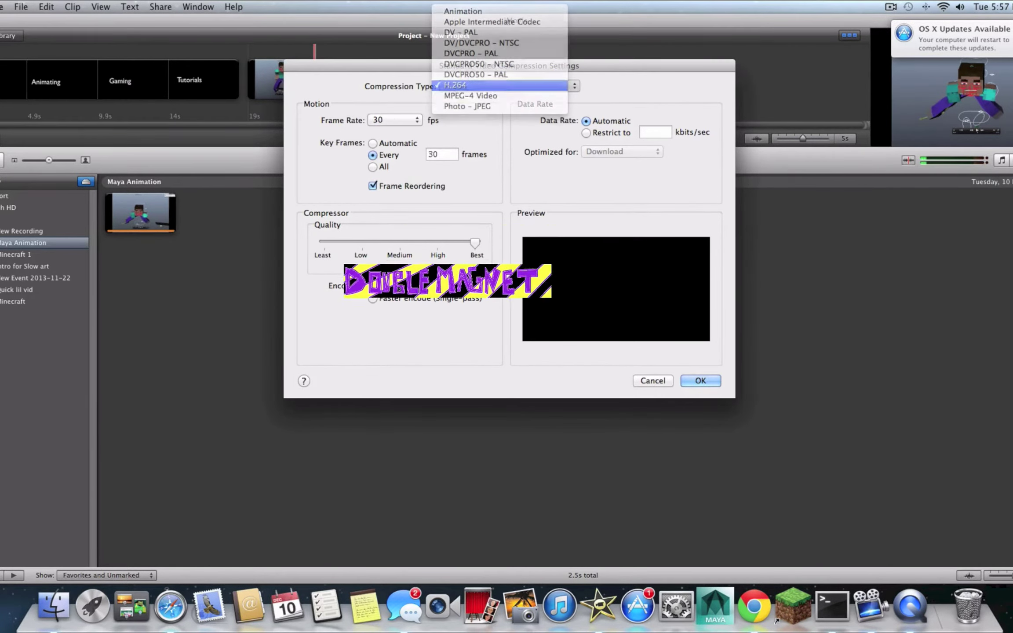
{"action": "left_click", "coordinate": [491, 84]}
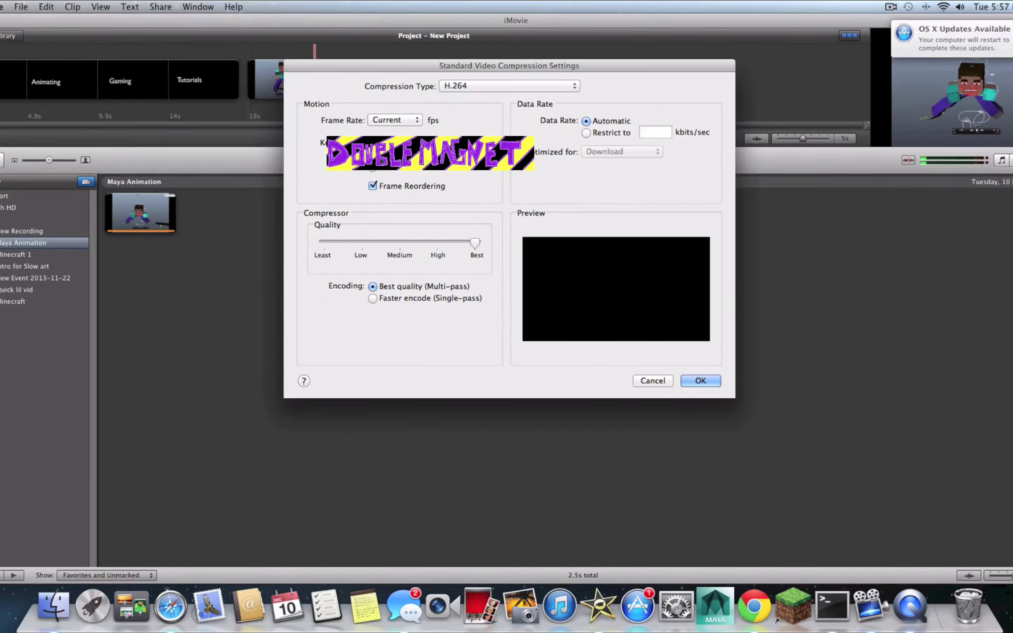
{"action": "key", "text": "Return"}
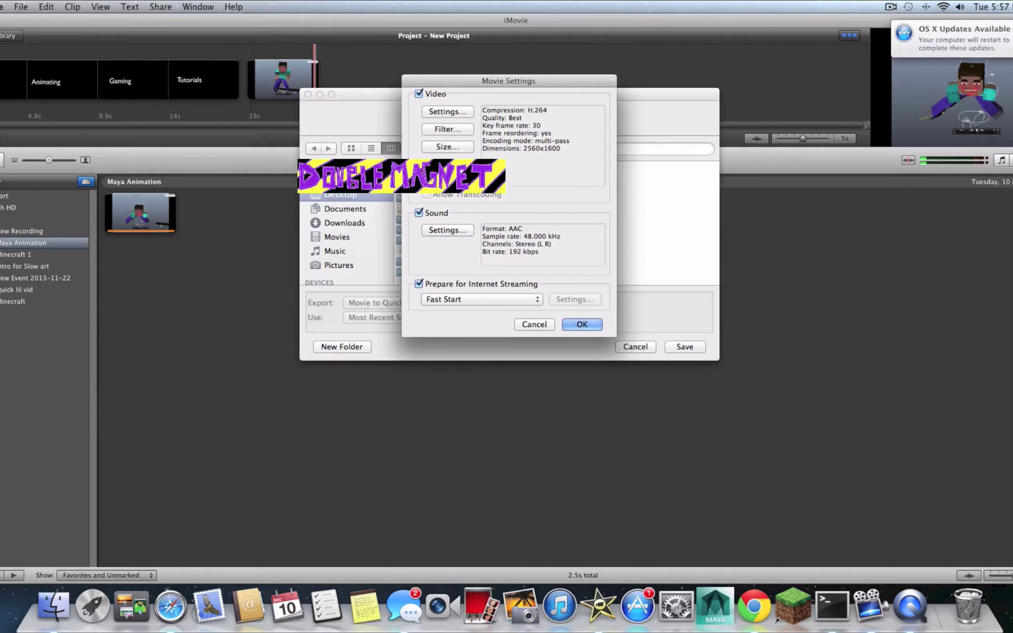
Leave the export filter at None and set custom export dimensions to 2560x1600
{"action": "left_click", "coordinate": [447, 128]}
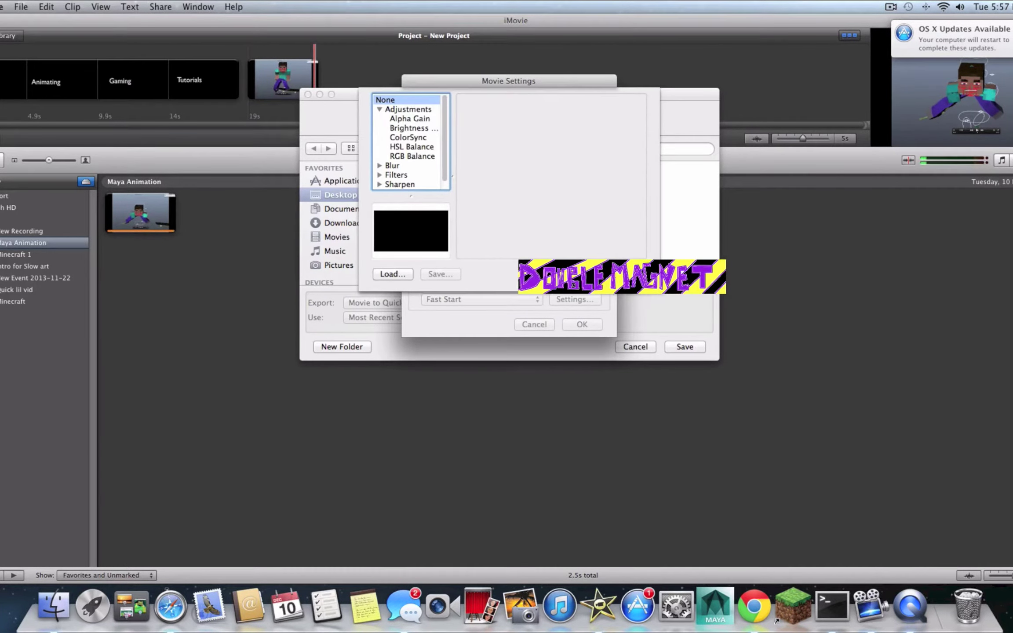
{"action": "key", "text": "Return"}
{"action": "left_click", "coordinate": [448, 148]}
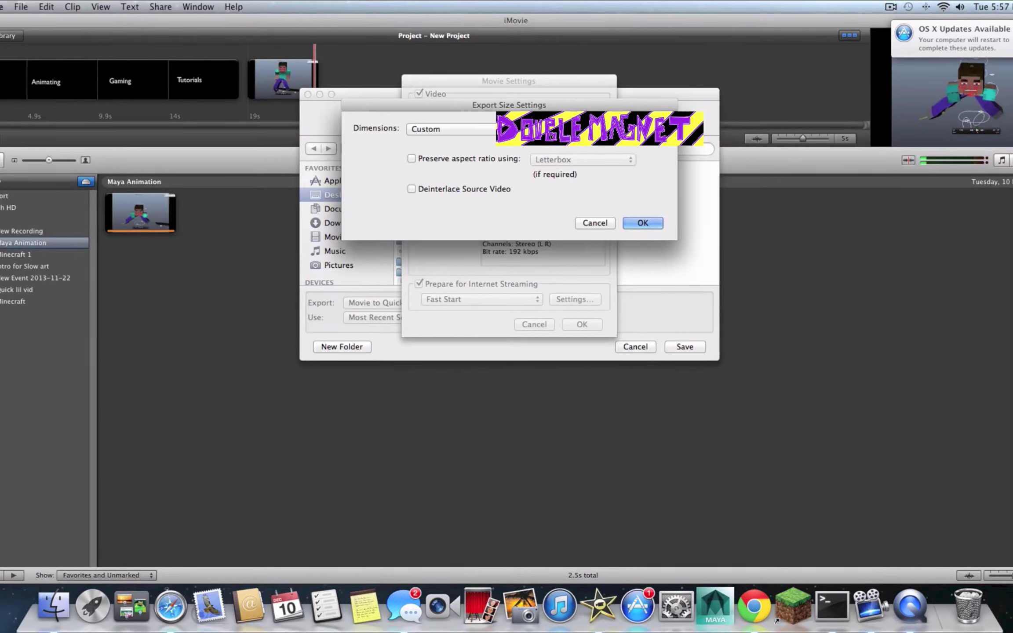
{"action": "key", "text": "Return"}
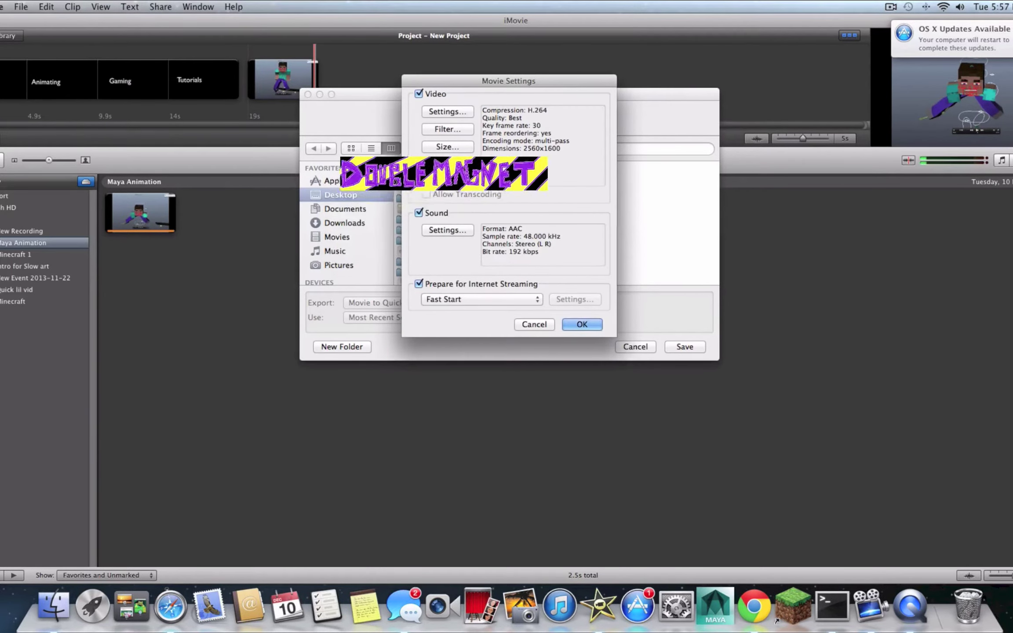
Set export sound to AAC, Stereo (L R), 48 kHz, Best quality and 192 kbps
{"action": "left_click", "coordinate": [447, 231]}
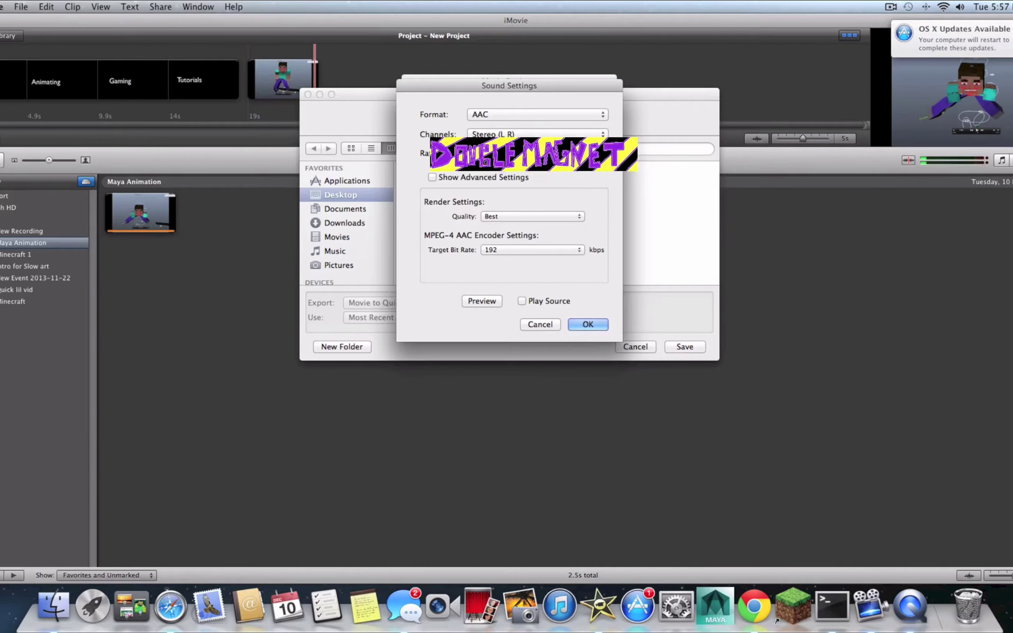
{"action": "left_click", "coordinate": [537, 114]}
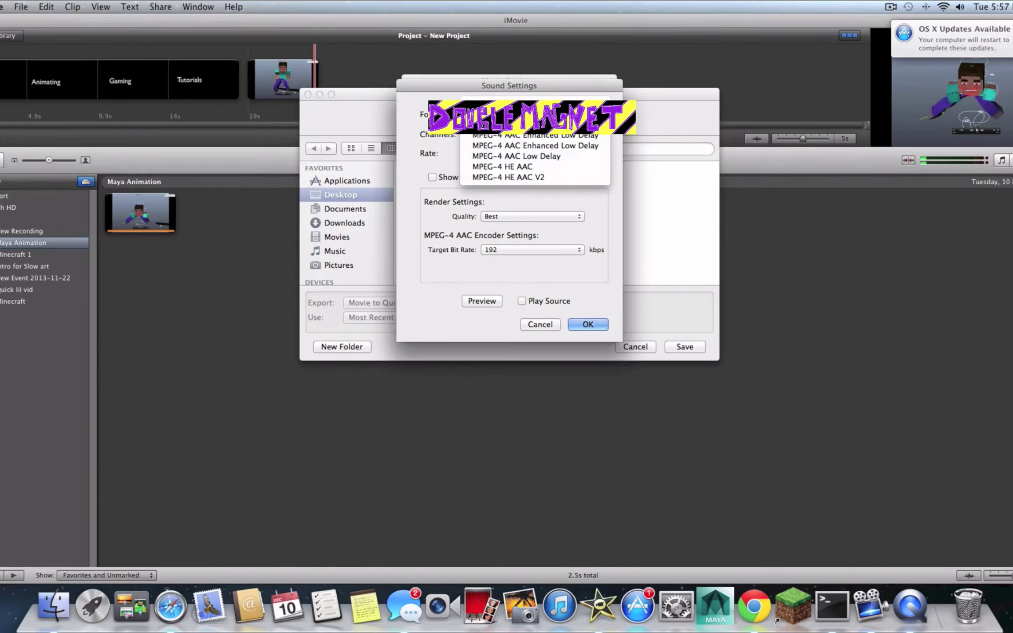
{"action": "left_click", "coordinate": [538, 114]}
{"action": "left_click", "coordinate": [538, 135]}
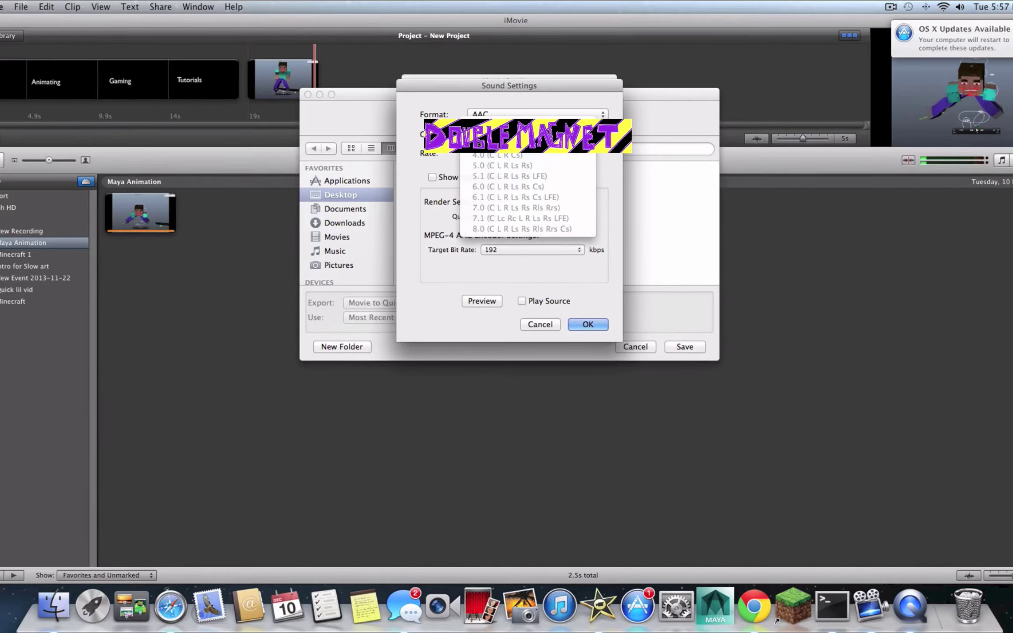
{"action": "left_click", "coordinate": [506, 135]}
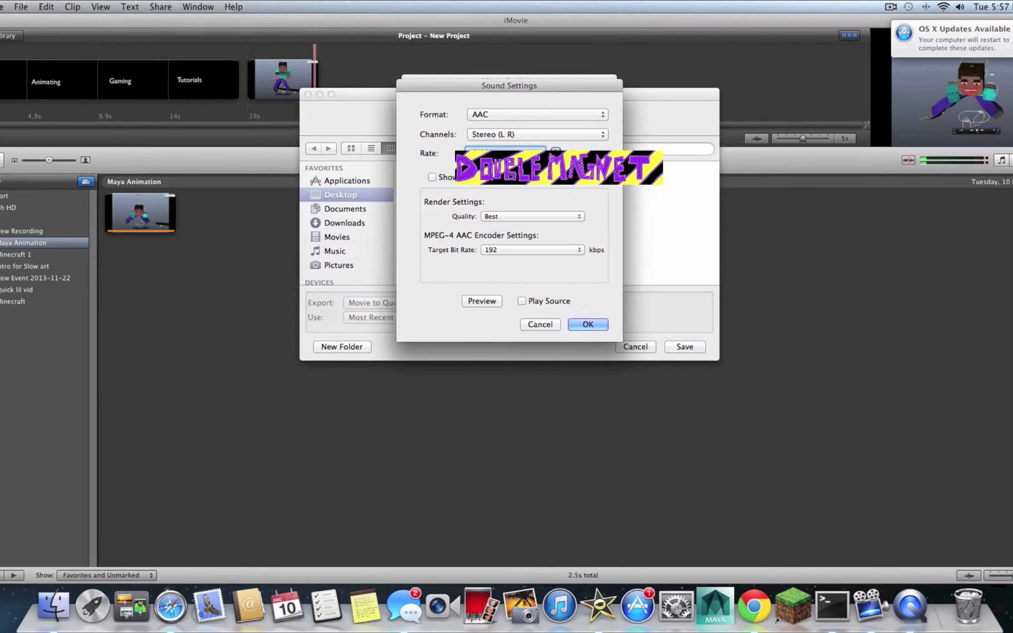
{"action": "left_click", "coordinate": [507, 216]}
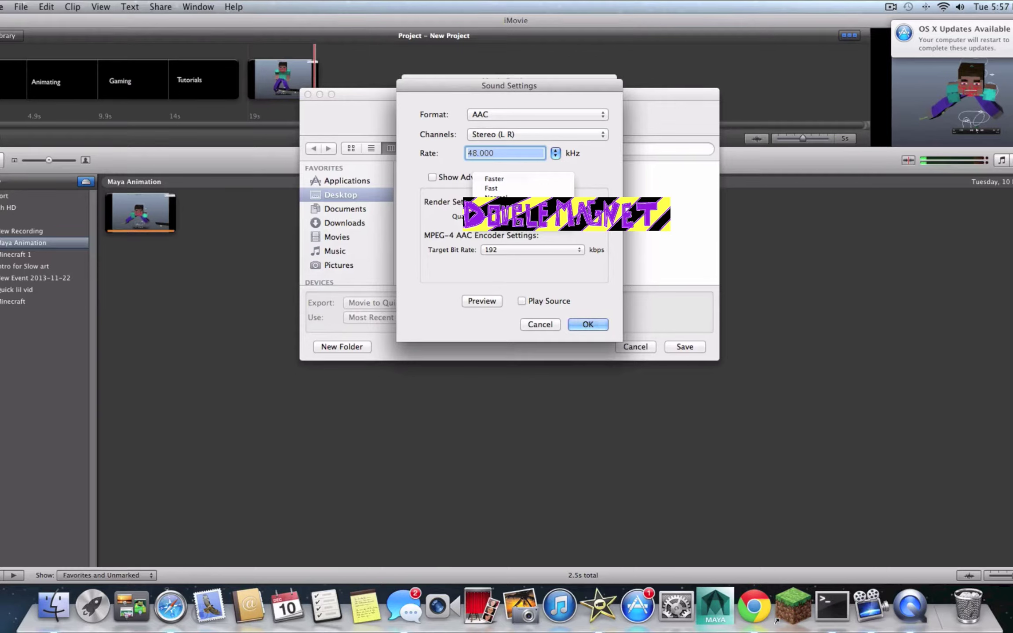
{"action": "left_click", "coordinate": [532, 250]}
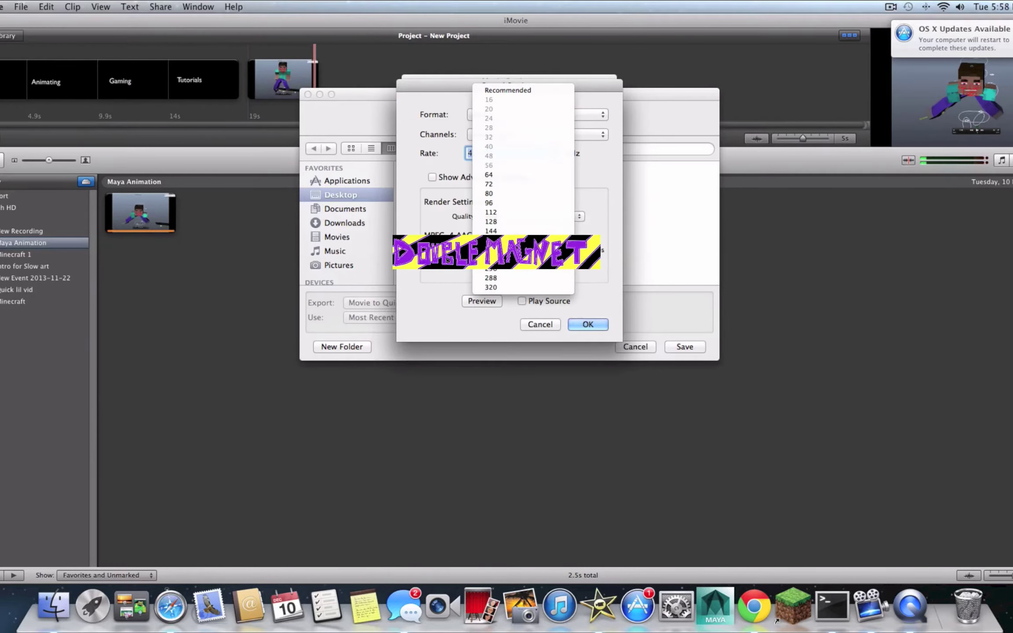
{"action": "left_click", "coordinate": [507, 250]}
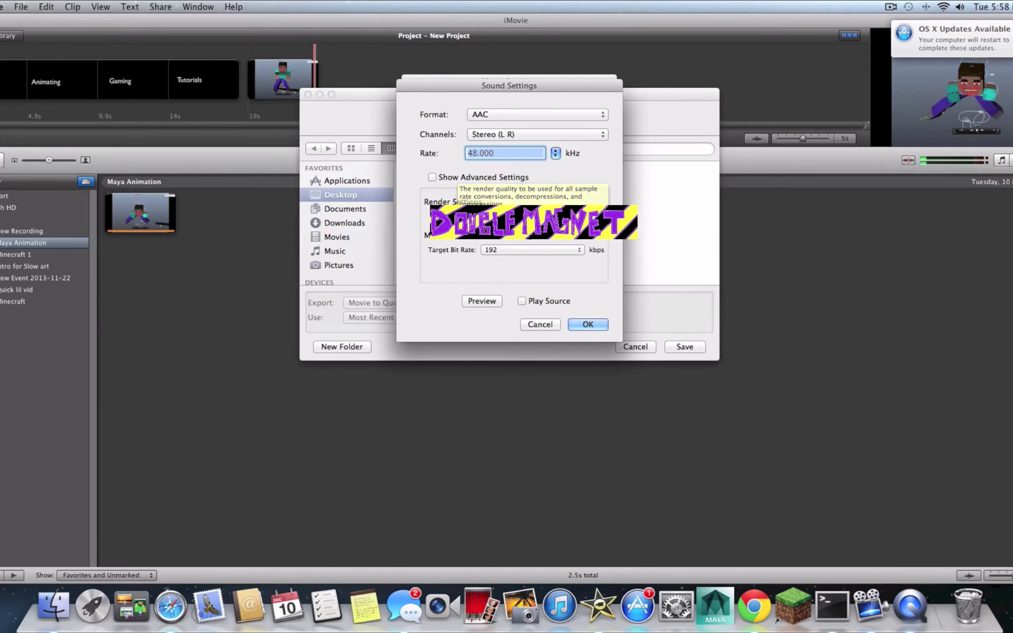
{"action": "key", "text": "Return"}
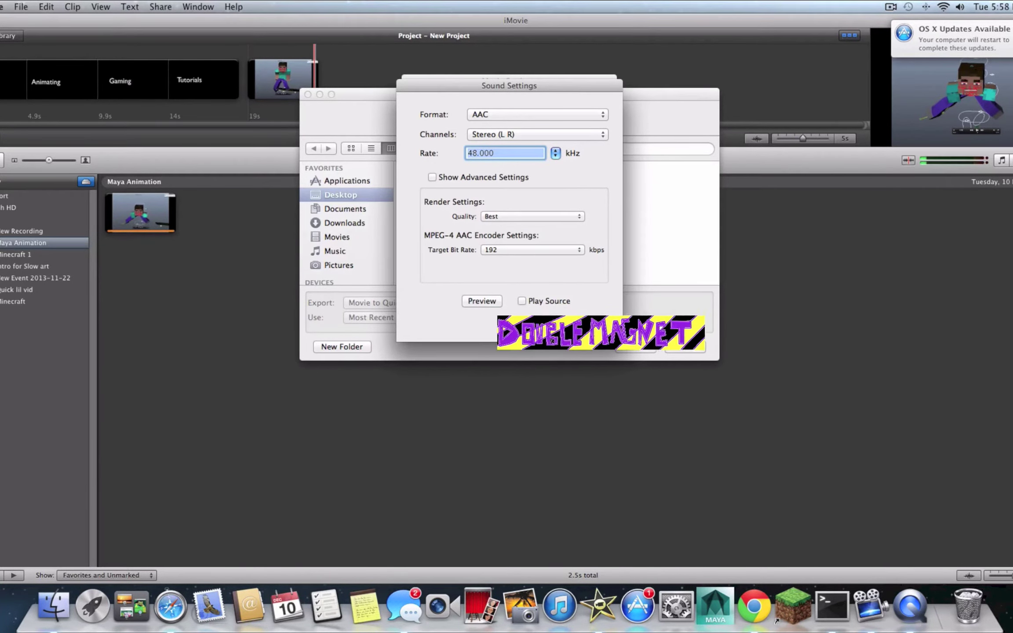
{"action": "key", "text": "Return"}
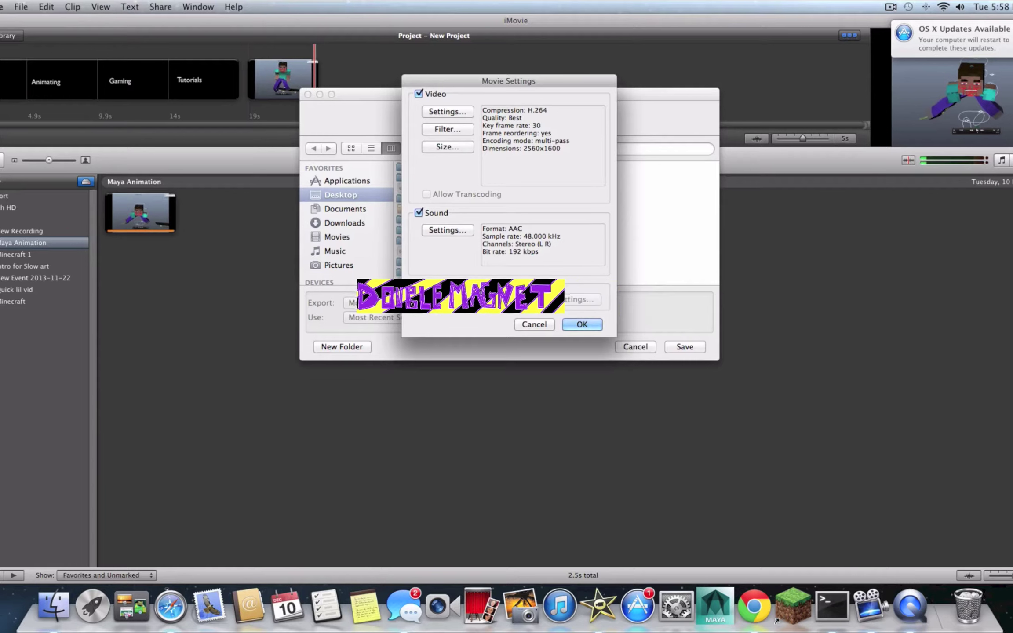
Confirm the movie settings and save the export as 'My New Recording' on the Desktop
{"action": "key", "text": "Return"}
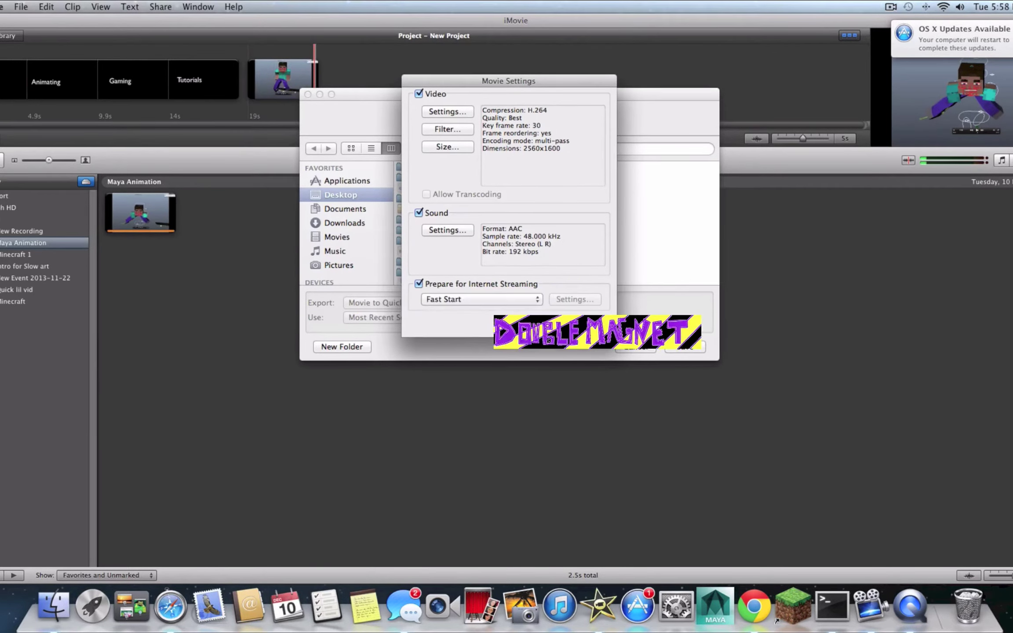
{"action": "key", "text": "Return"}
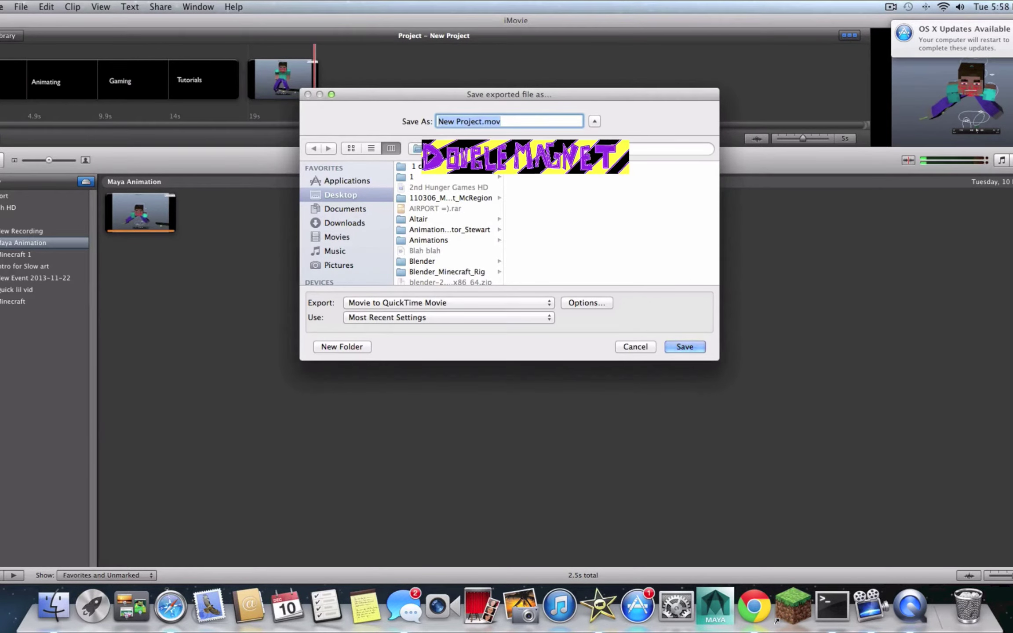
{"action": "key", "text": "BackSpace"}
{"action": "type", "text": "My New Recording"}
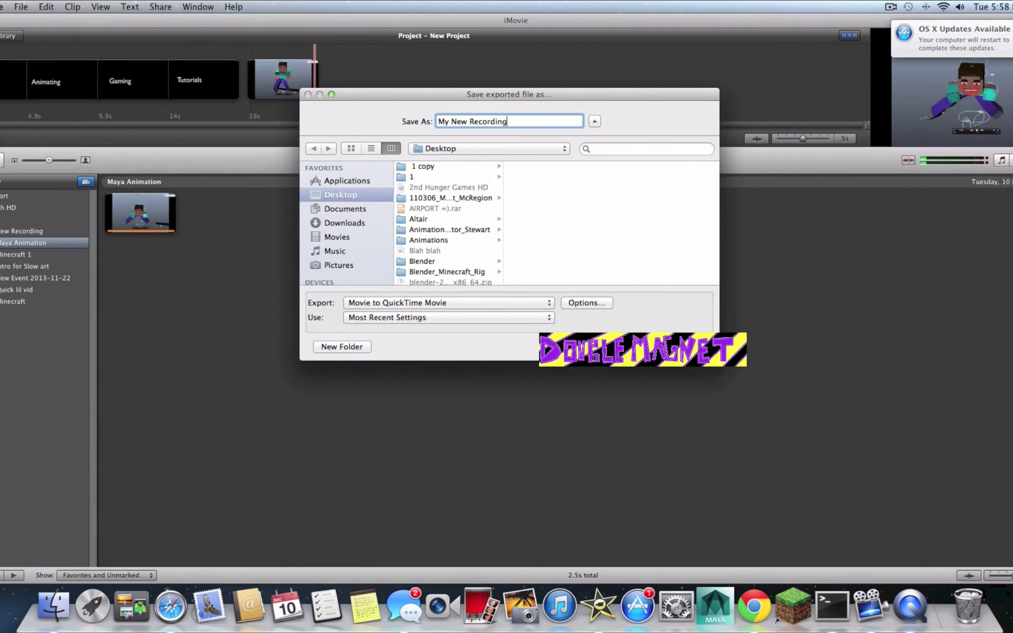
{"action": "key", "text": "Return"}
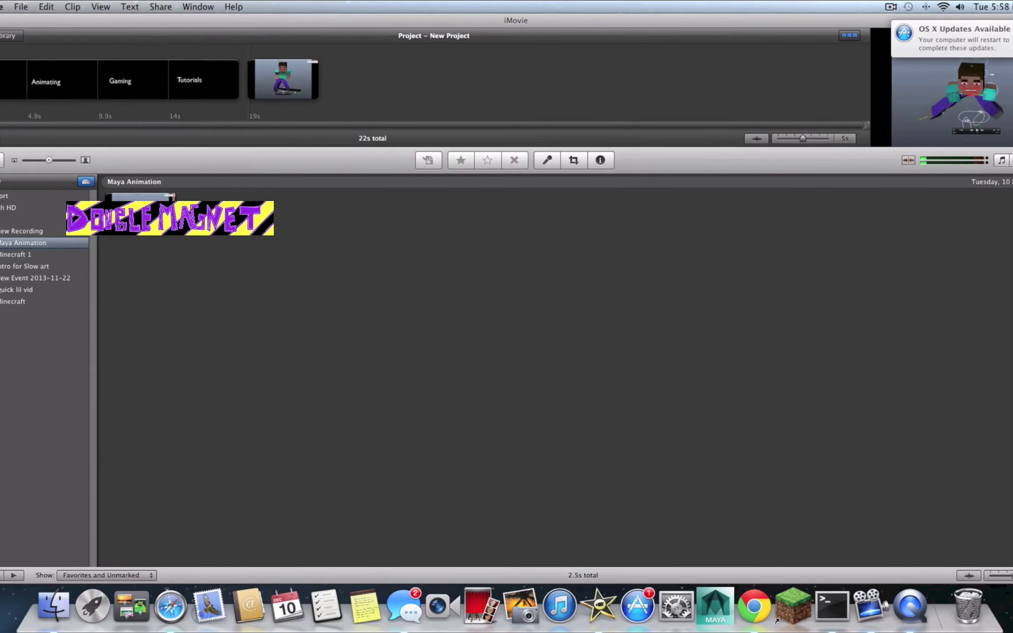
{"action": "left_click", "coordinate": [128, 210]}
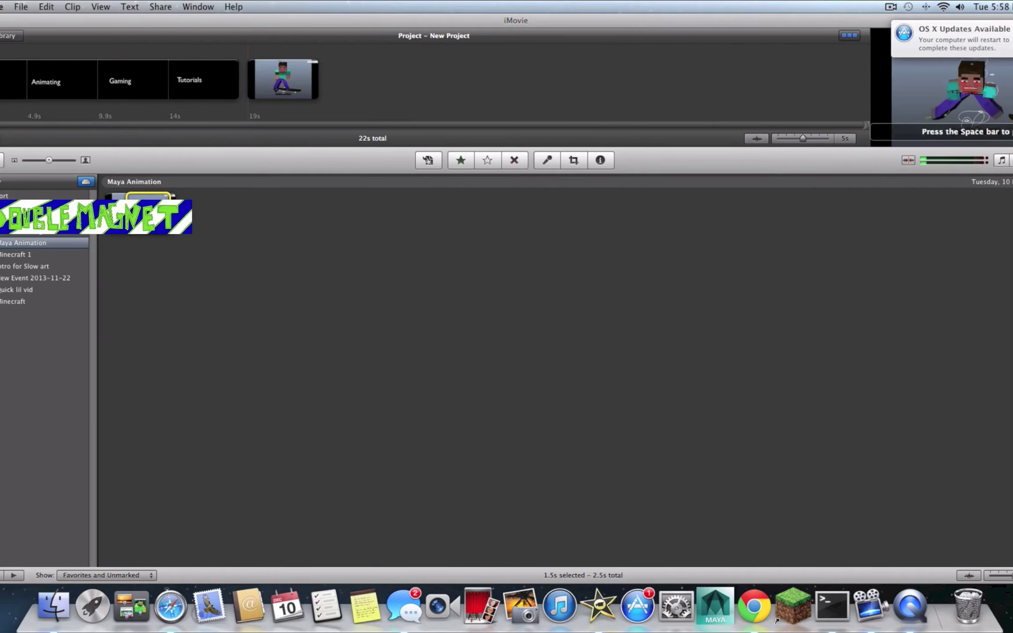